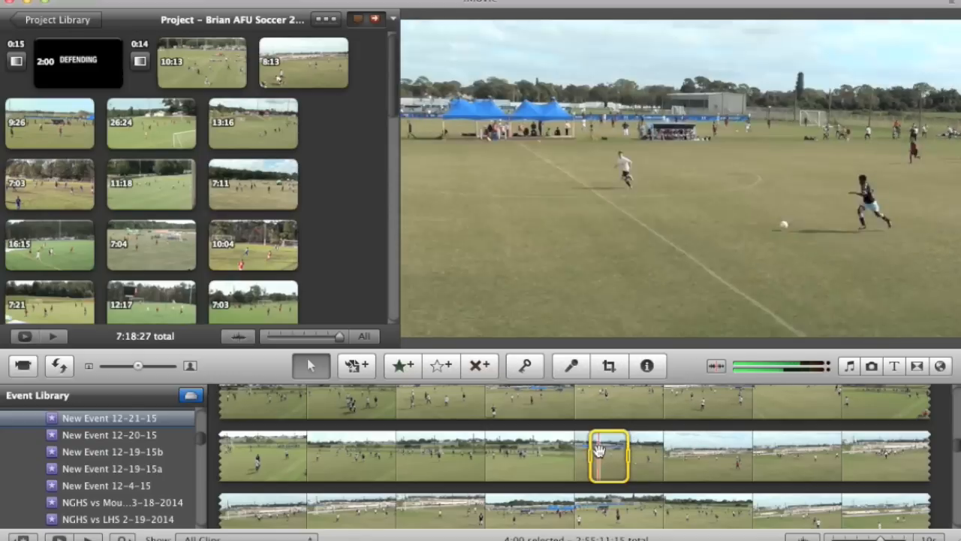
Extend the selected event footage to about 13:17 and add it to the project directly after the DEFENDING title
left_click_drag(624, 452, 712, 456)
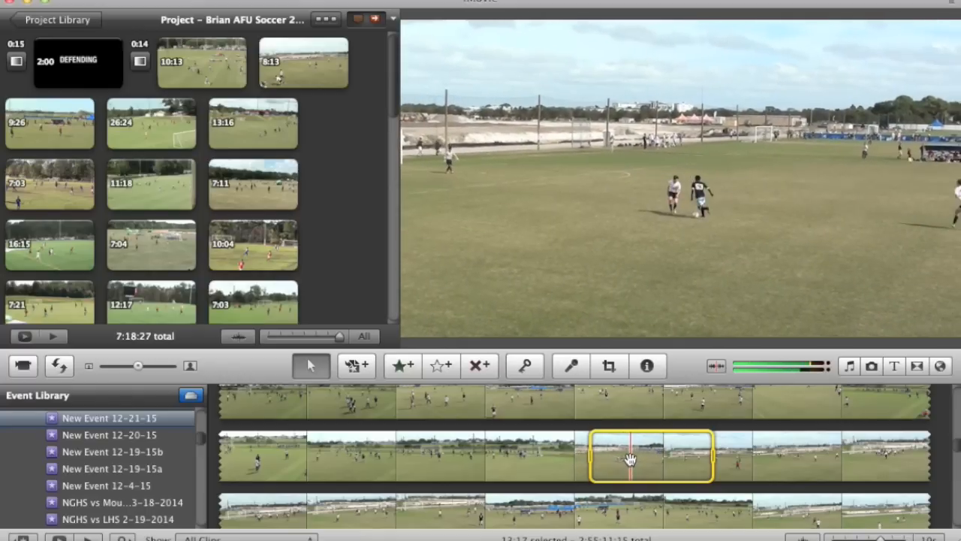
left_click_drag(630, 460, 159, 71)
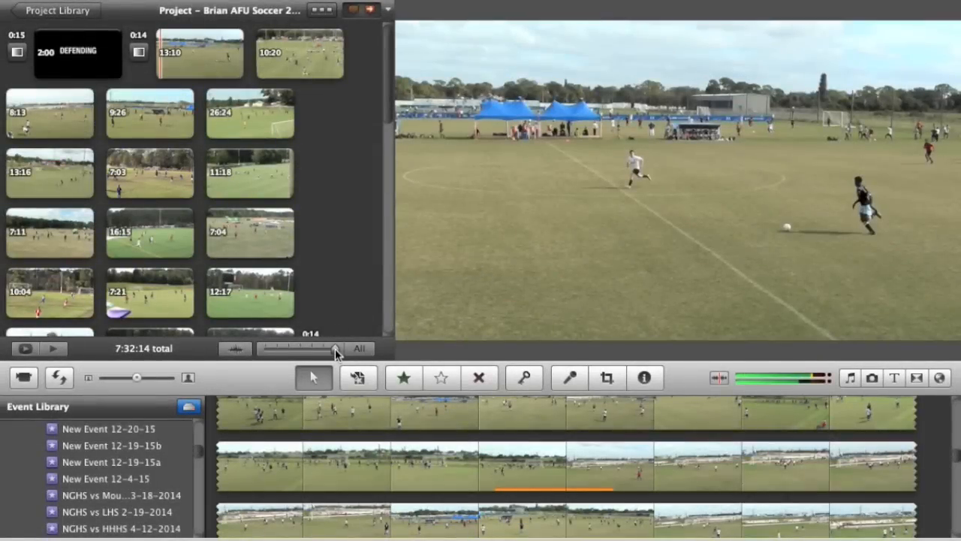
Show the project filmstrip at 5 seconds per thumbnail and add a freeze frame near the start of the first clip after the title
left_click_drag(335, 351, 304, 353)
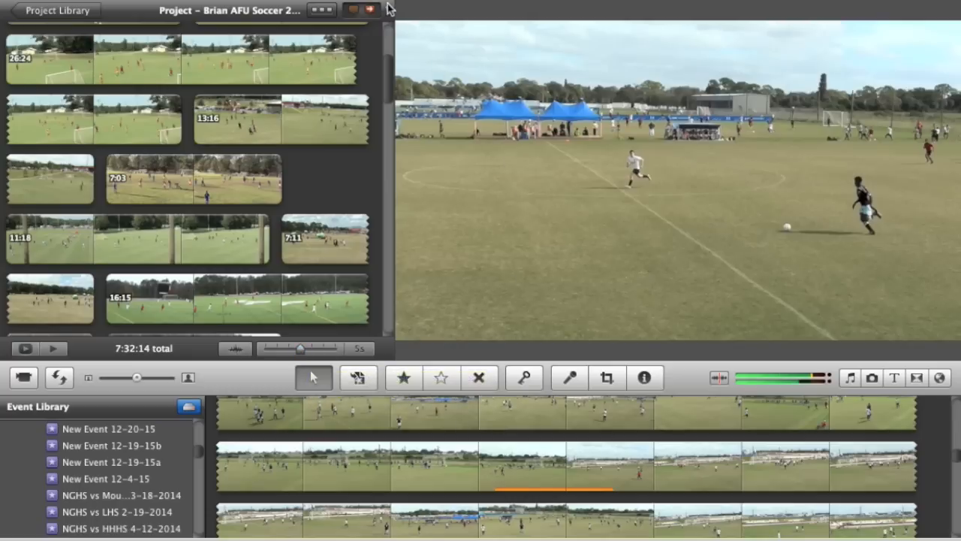
scroll(380, 34, "up", 5)
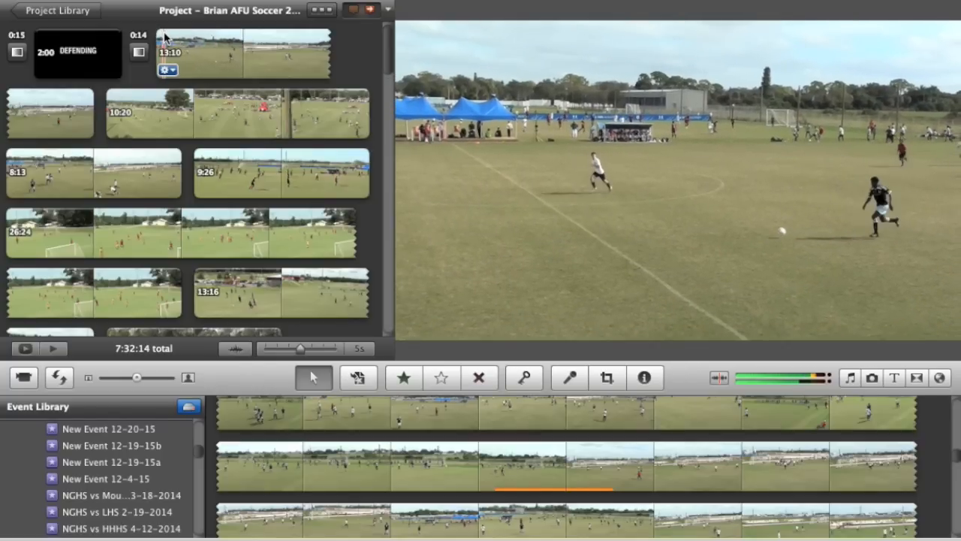
right_click(165, 36)
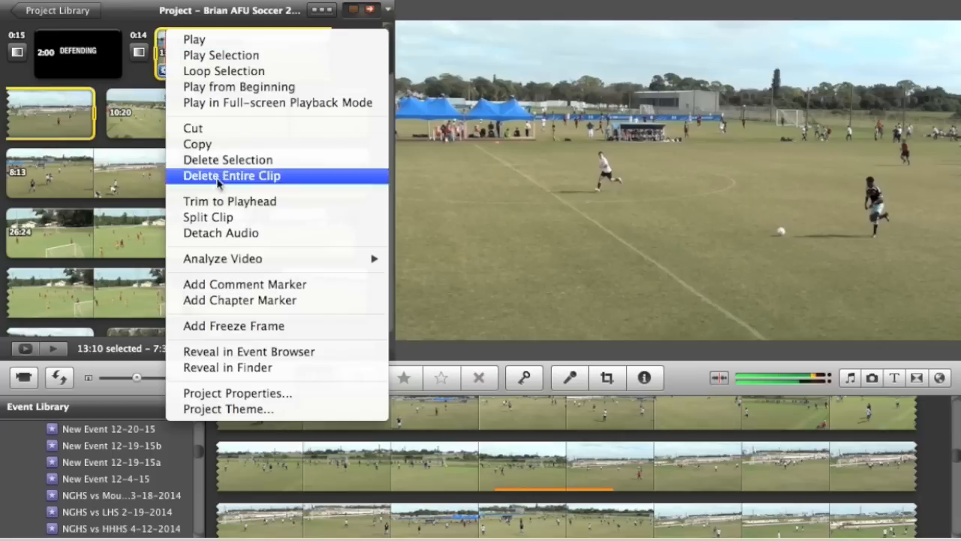
left_click(237, 320)
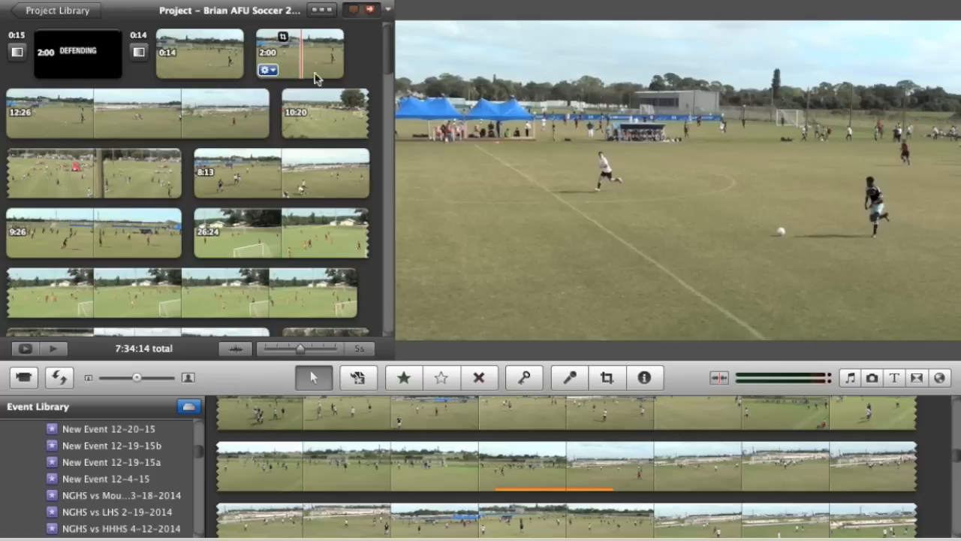
Browse the yellow marker images in the iPhoto library and overlay yellow-circleT on the 2:00 freeze frame as Picture in Picture
left_click(872, 378)
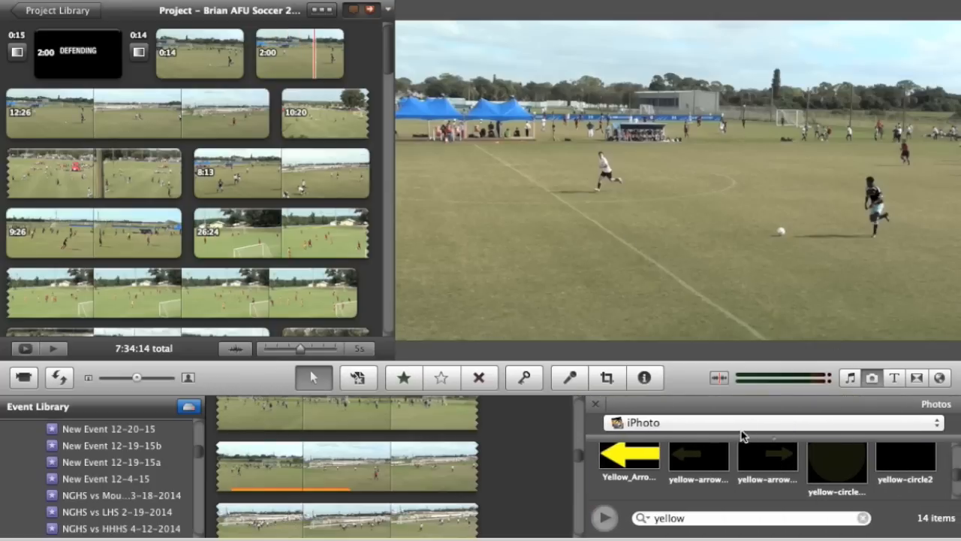
left_click(713, 518)
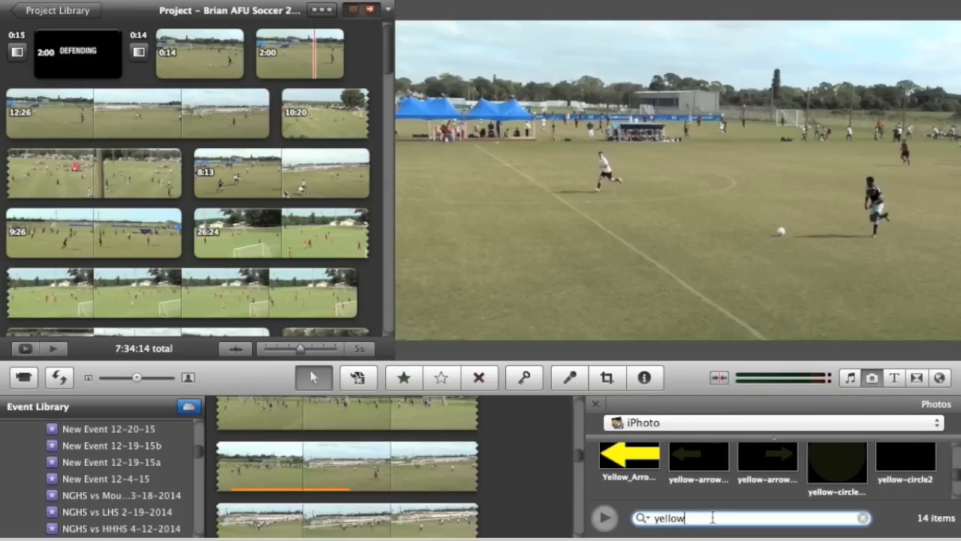
scroll(719, 490, "up", 3)
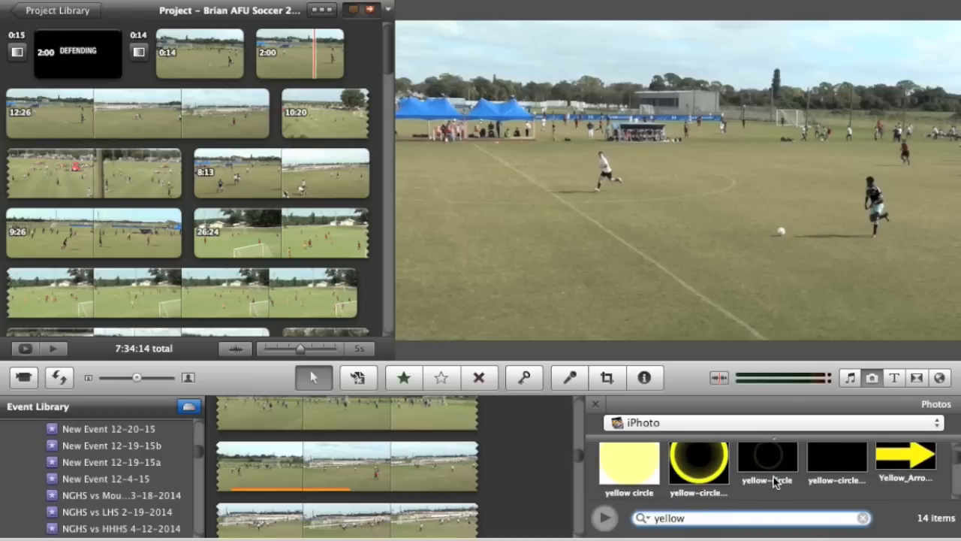
scroll(766, 480, "down", 3)
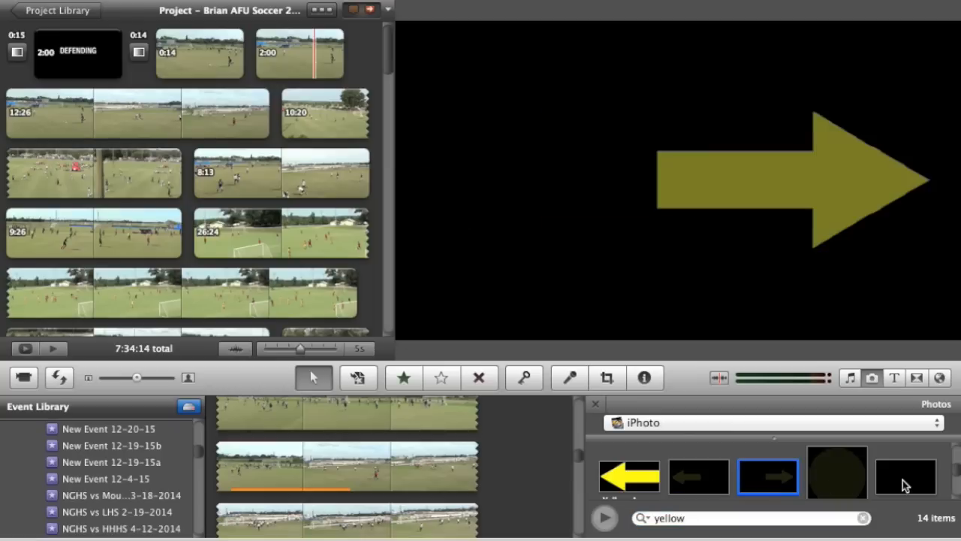
scroll(878, 484, "down", 1)
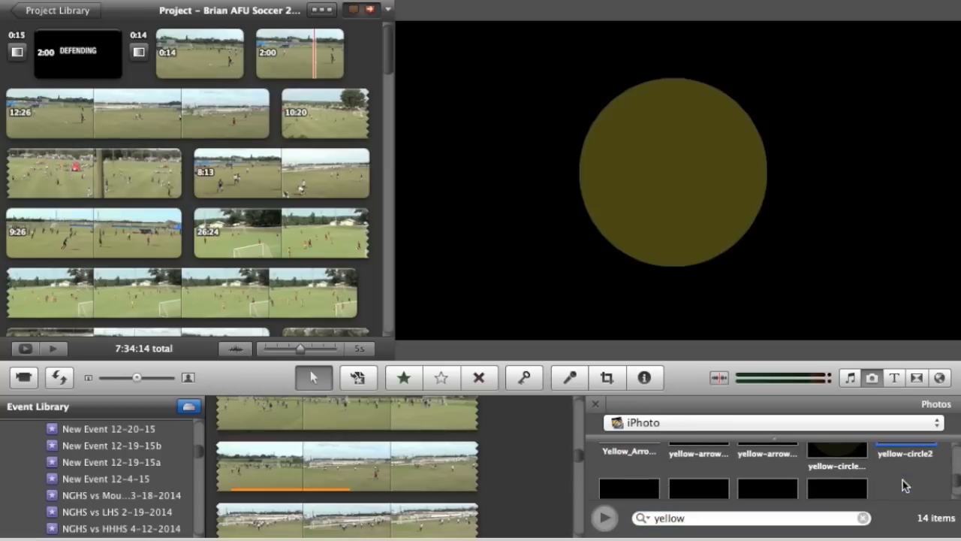
left_click(642, 490)
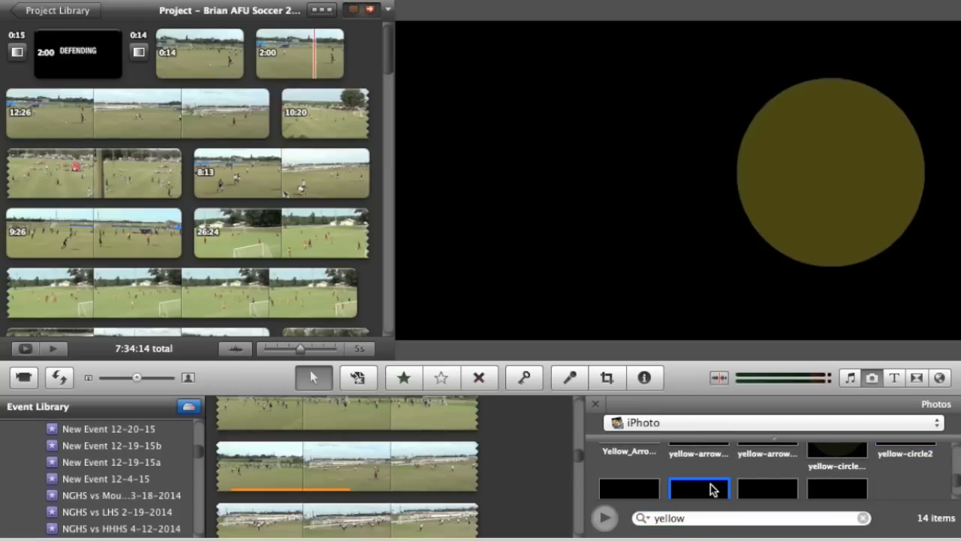
left_click(765, 489)
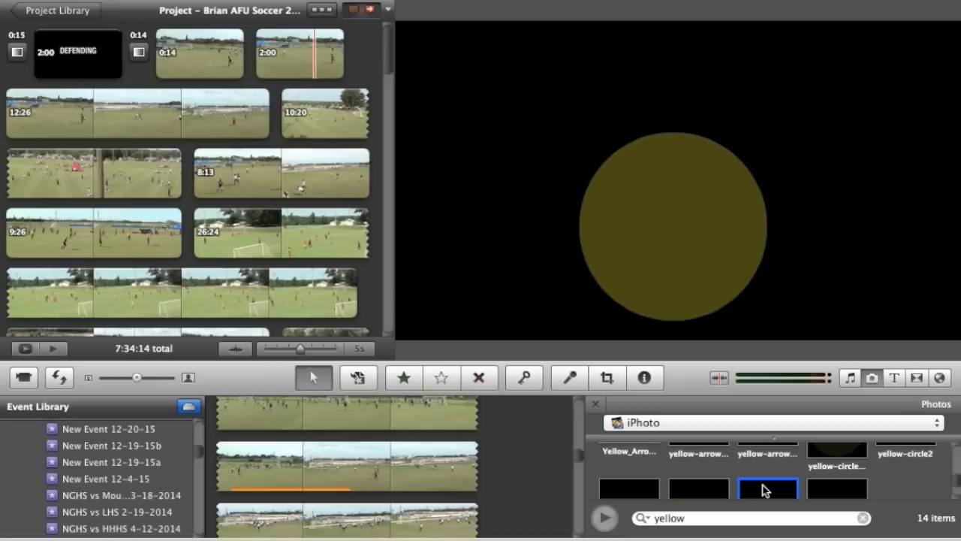
left_click(830, 491)
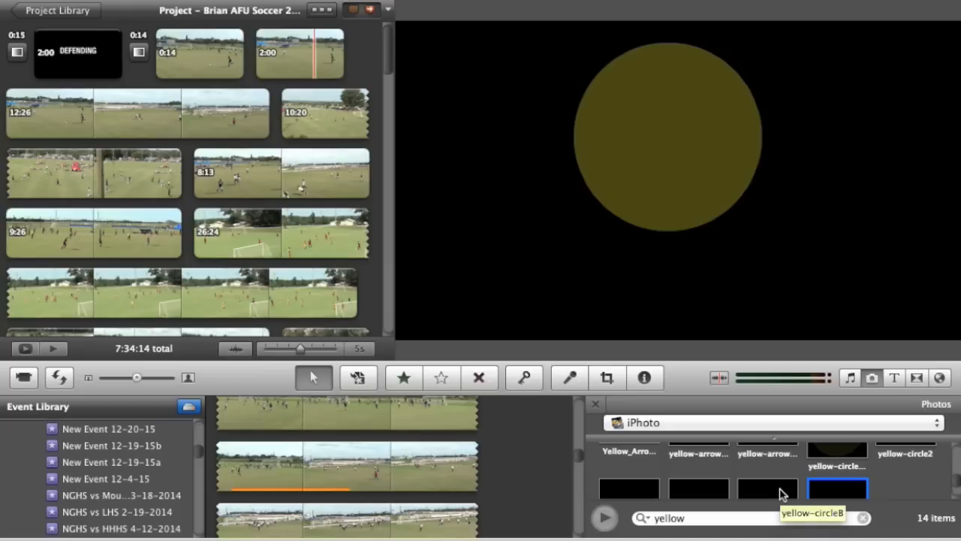
left_click_drag(837, 493, 297, 57)
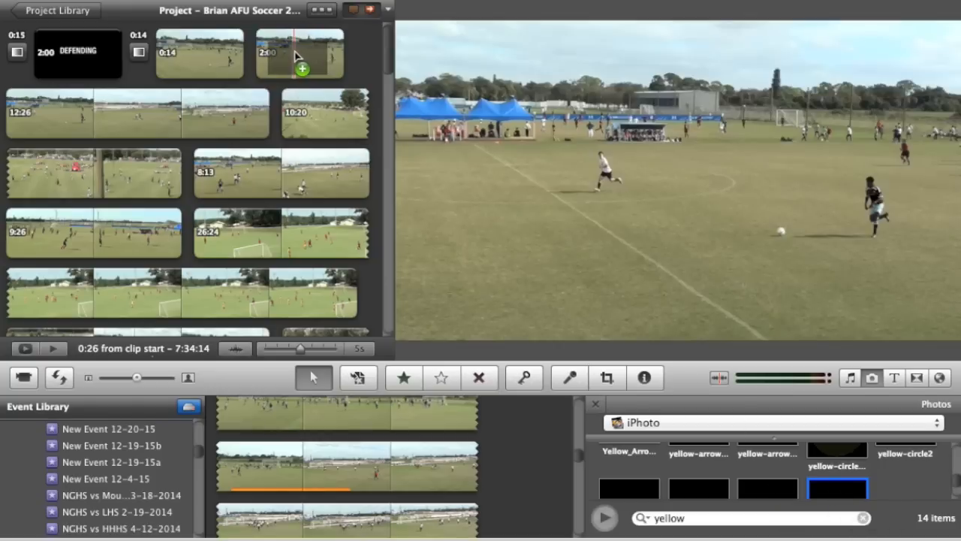
left_click_drag(297, 56, 297, 57)
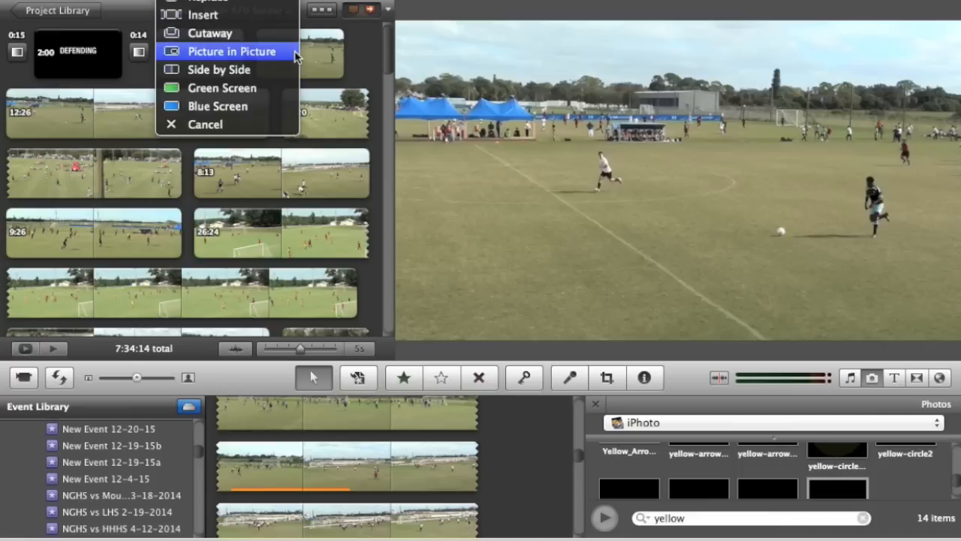
left_click(279, 51)
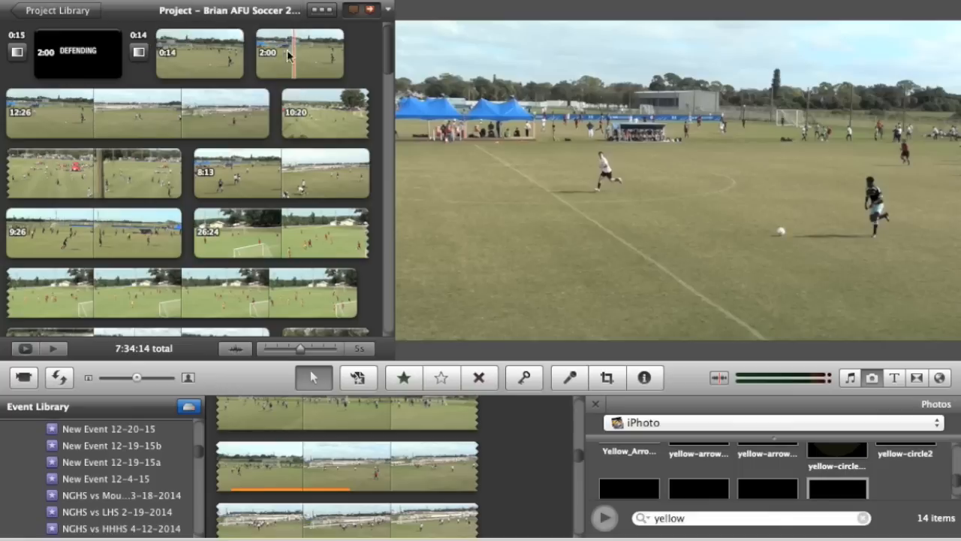
Position and scale the yellow circle overlay so that it surrounds the white-shirted player near the midfield line
left_click_drag(840, 80, 589, 174)
left_click_drag(519, 227, 541, 215)
left_click_drag(613, 174, 608, 180)
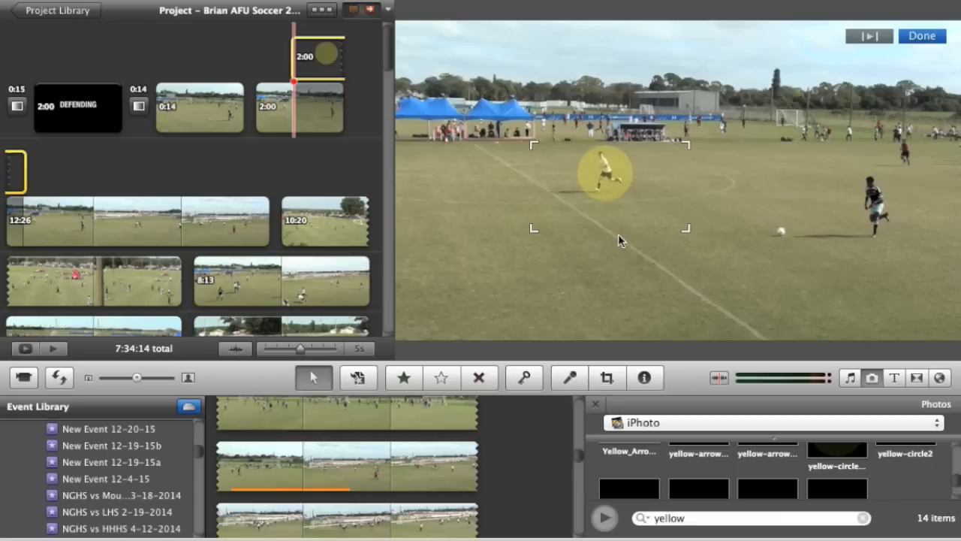
left_click(921, 36)
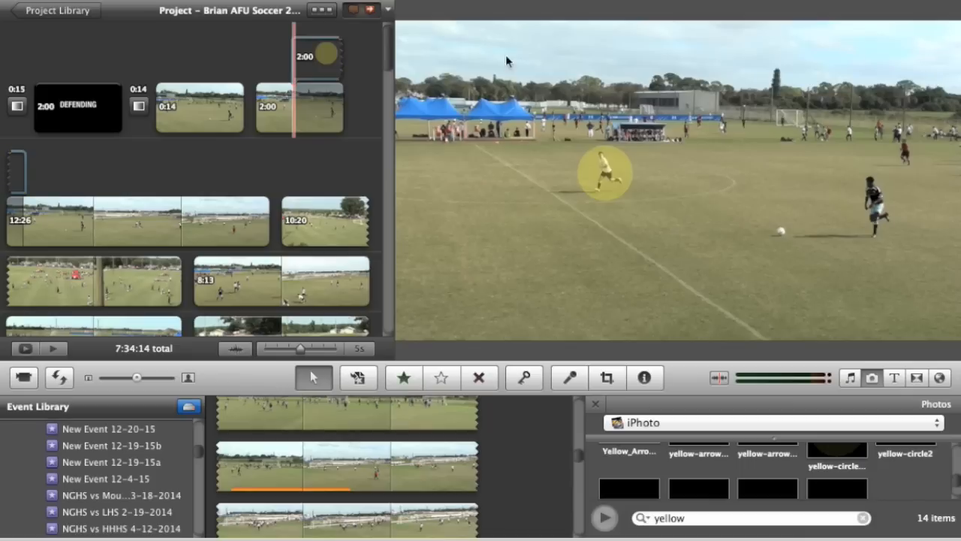
Set the circle image's cropping to Fit and re-centre the circle on the white-shirted player
left_click(301, 70)
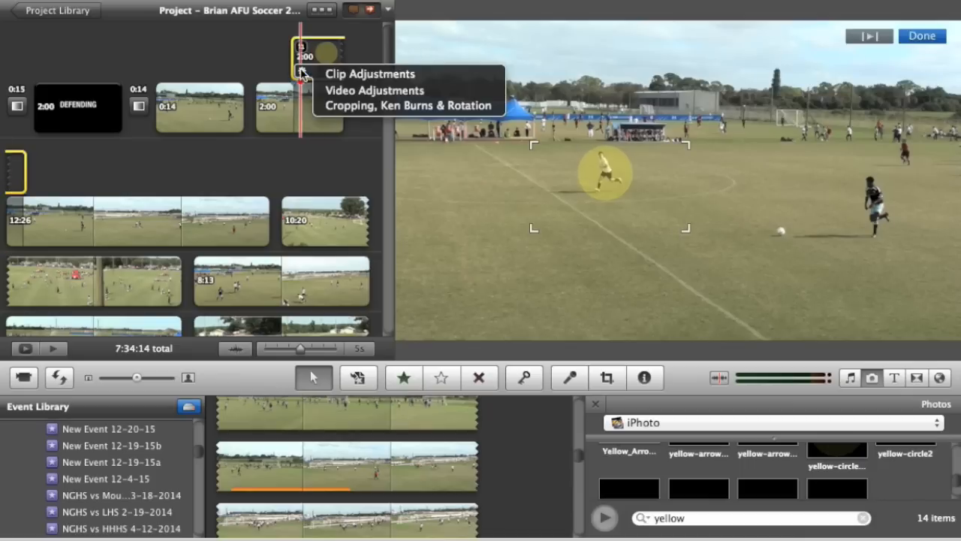
left_click(334, 107)
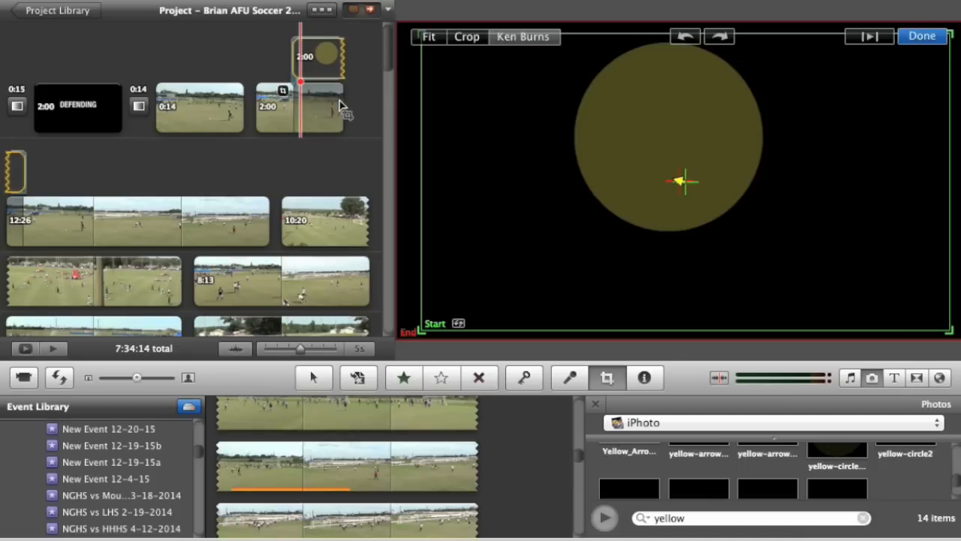
left_click(428, 37)
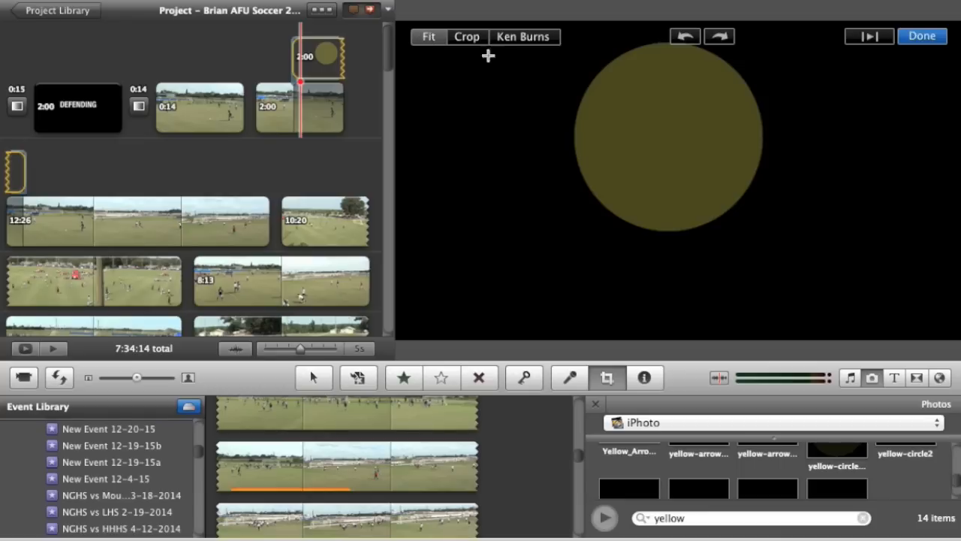
left_click(922, 36)
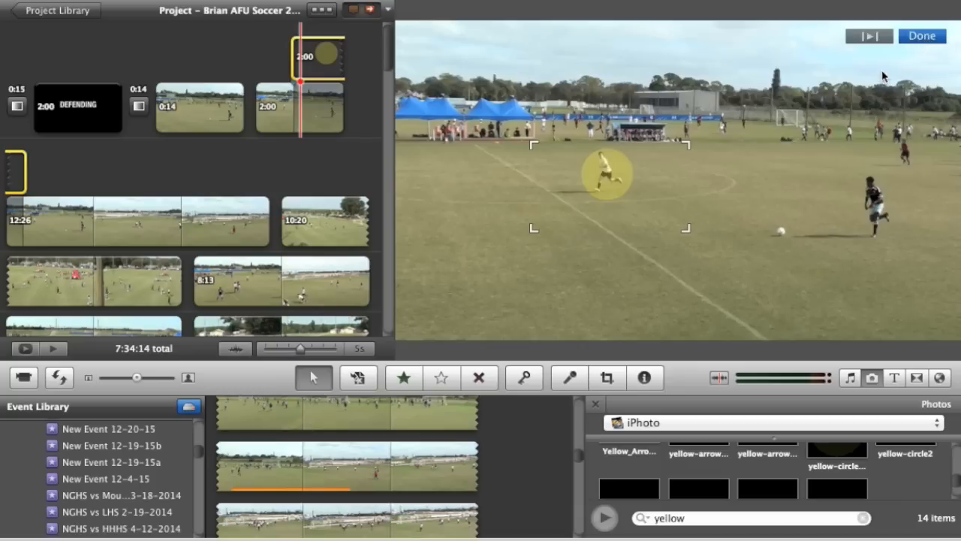
left_click_drag(591, 174, 588, 175)
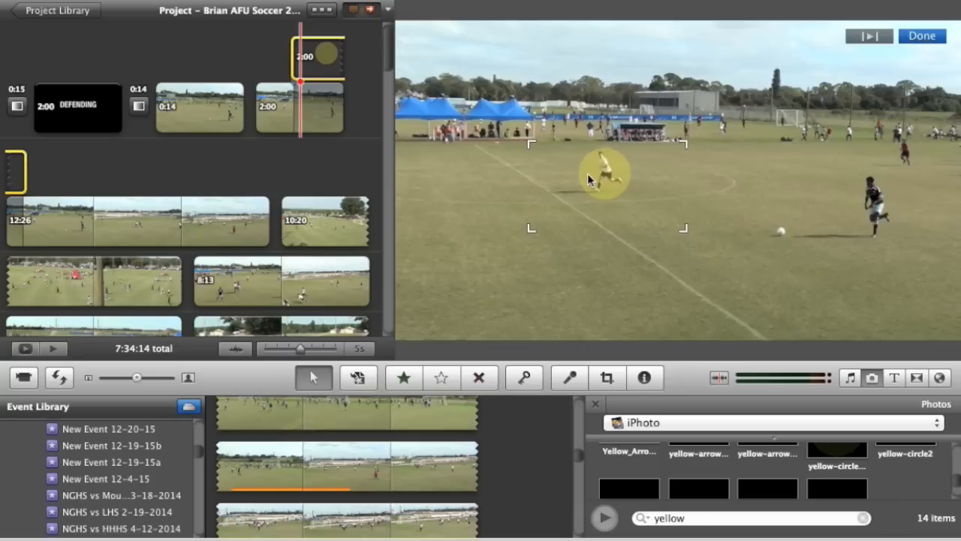
left_click(921, 37)
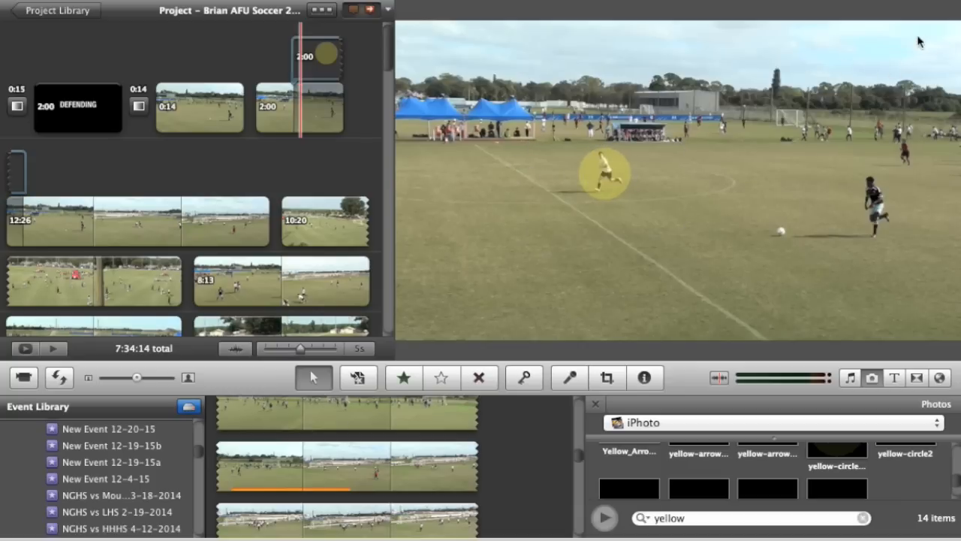
Align the circle overlay with the start of the freeze frame and play the project from the DEFENDING title
left_click_drag(319, 55, 280, 55)
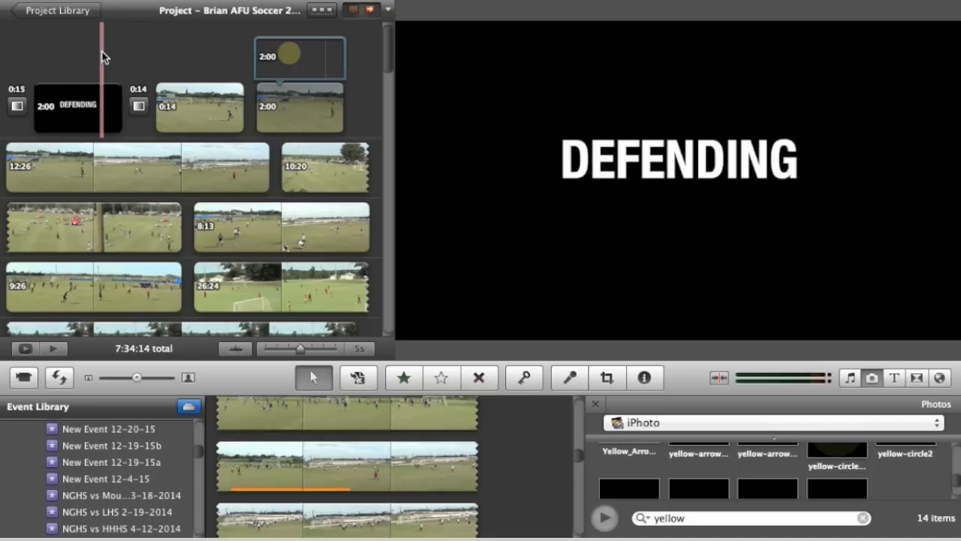
key("space")
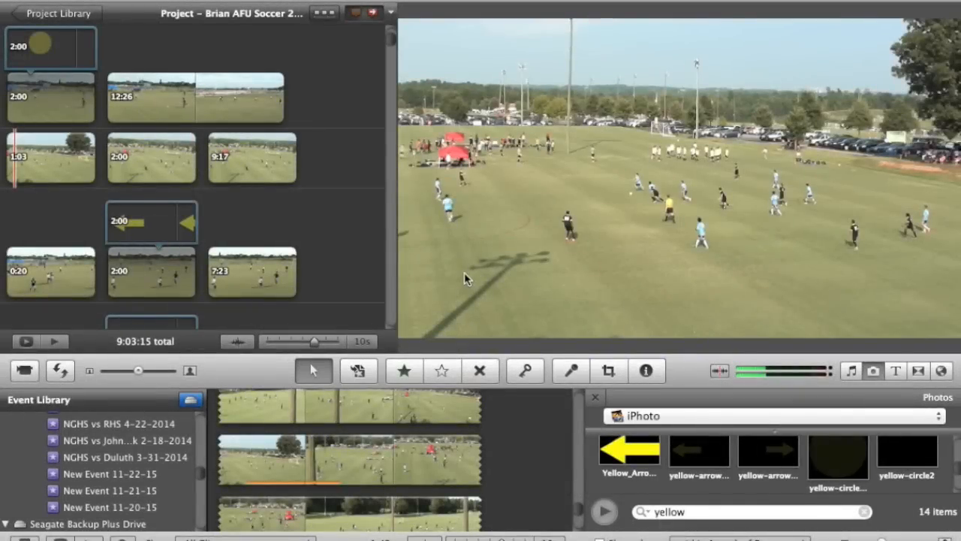
Try overlaying yellow-circle2 as Picture in Picture on the next 2:00 freeze frame around the black-shirted player nearest the sideline, and delete the overlay
left_click(42, 150)
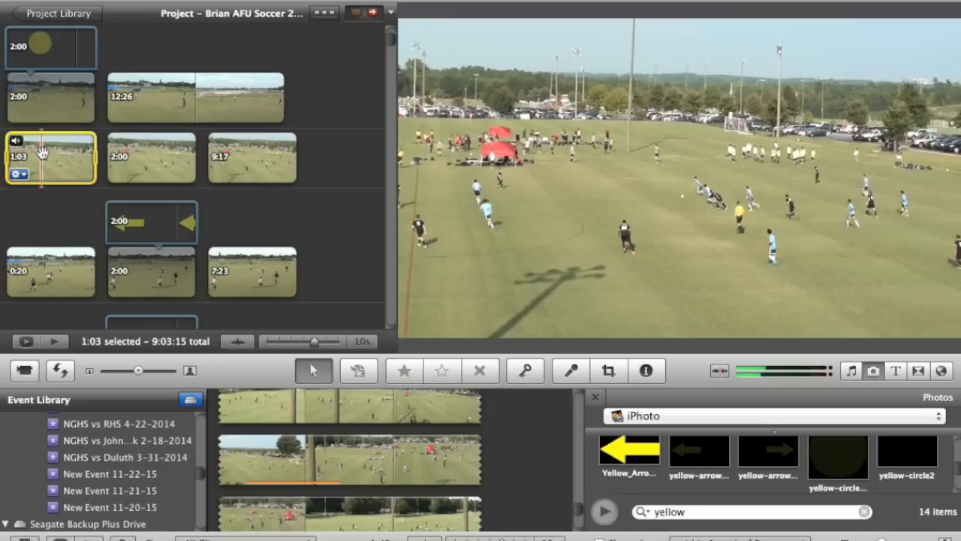
left_click(141, 160)
left_click(142, 163)
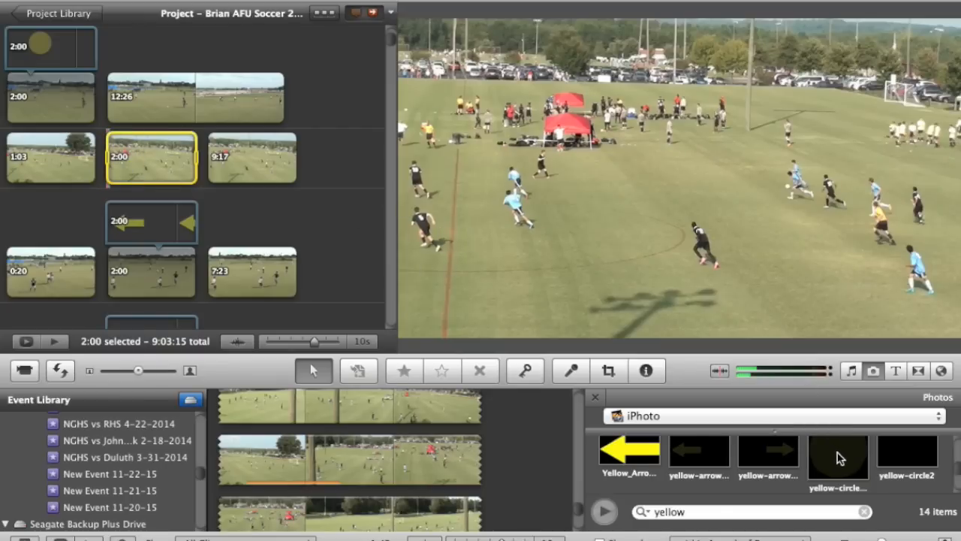
left_click(904, 472)
left_click_drag(905, 472, 149, 174)
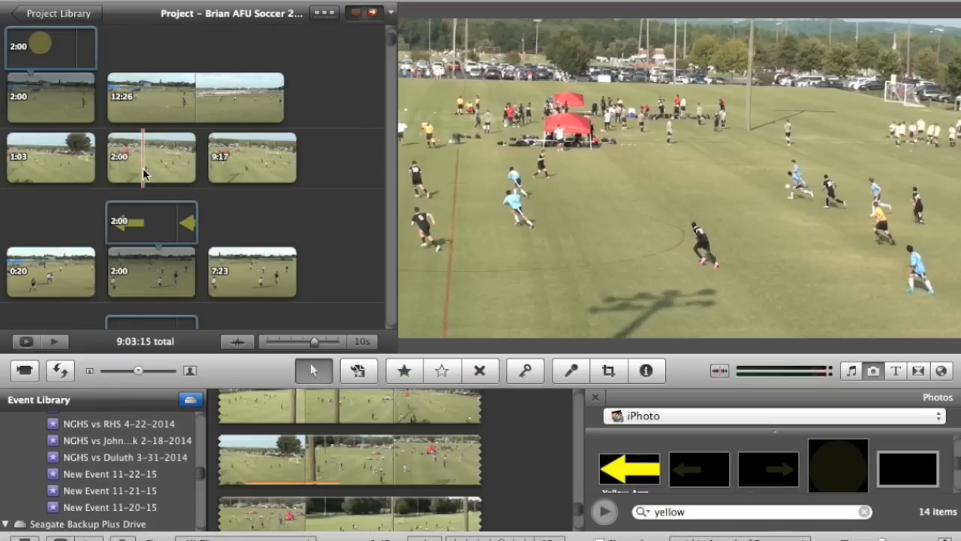
left_click(144, 168)
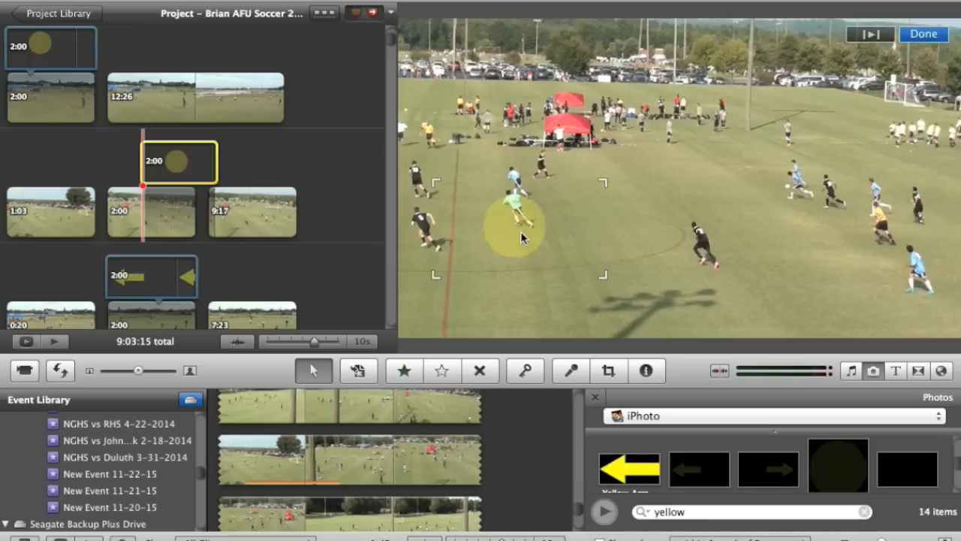
left_click_drag(566, 273, 448, 232)
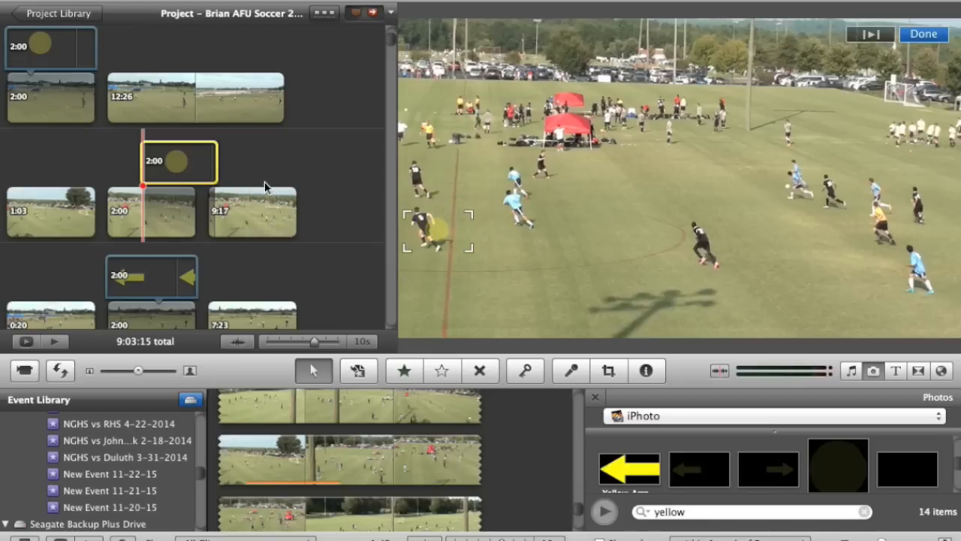
left_click(196, 169)
key("Delete")
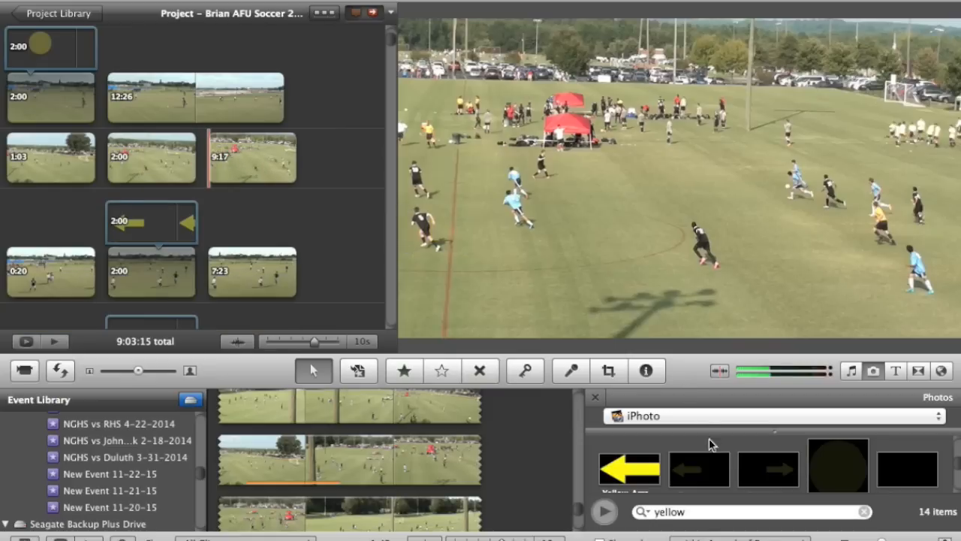
Overlay the yellow-circle2L image on the 2:00 freeze frame after the 1:03 clip as Picture in Picture
scroll(712, 469, "down", 2)
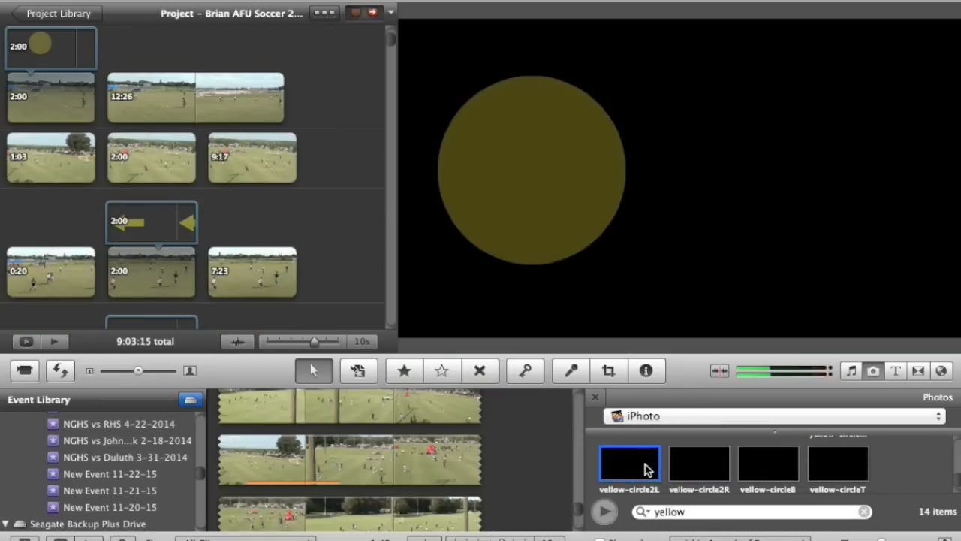
left_click_drag(644, 468, 153, 169)
left_click(151, 165)
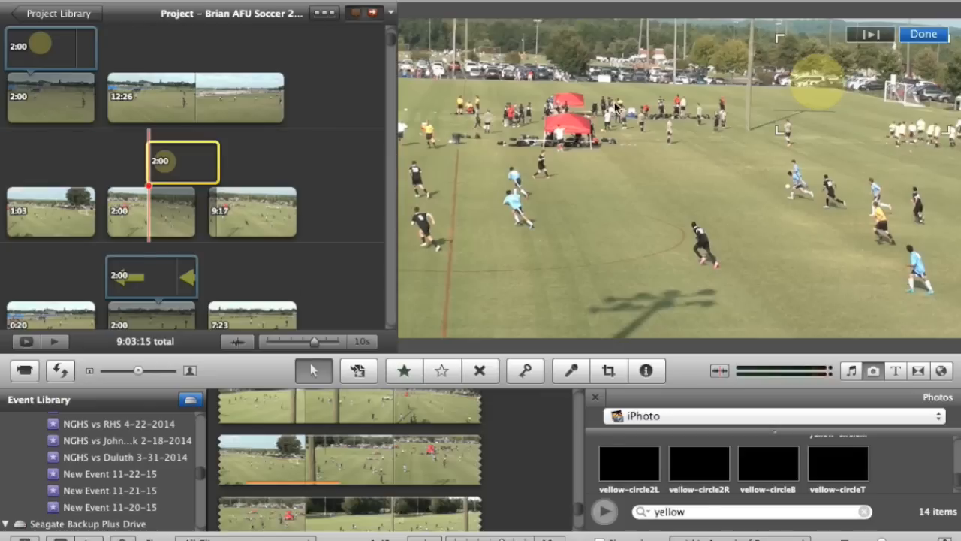
Try centring and shrinking the circle over the lower black-shirted player at the picture's left edge, and delete the overlay
left_click_drag(855, 84, 456, 224)
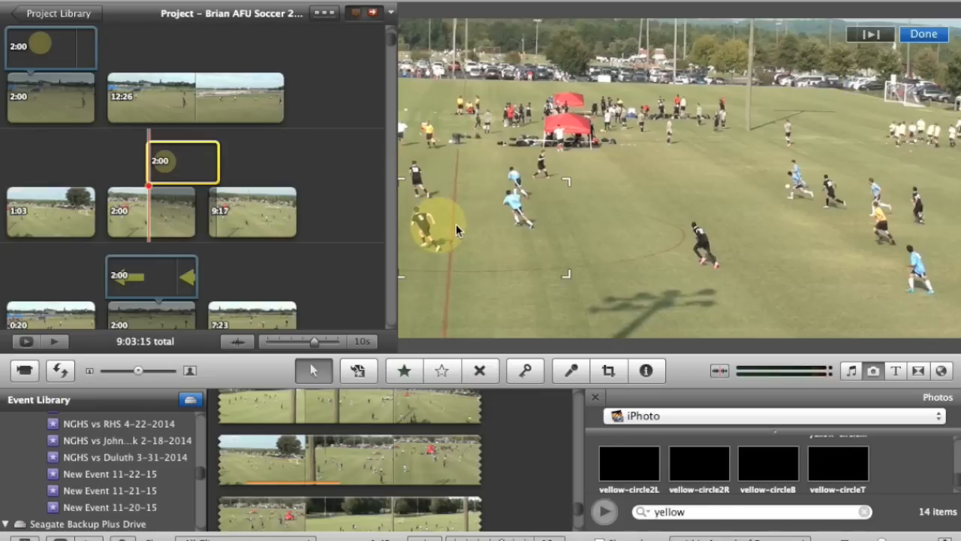
left_click_drag(563, 271, 542, 276)
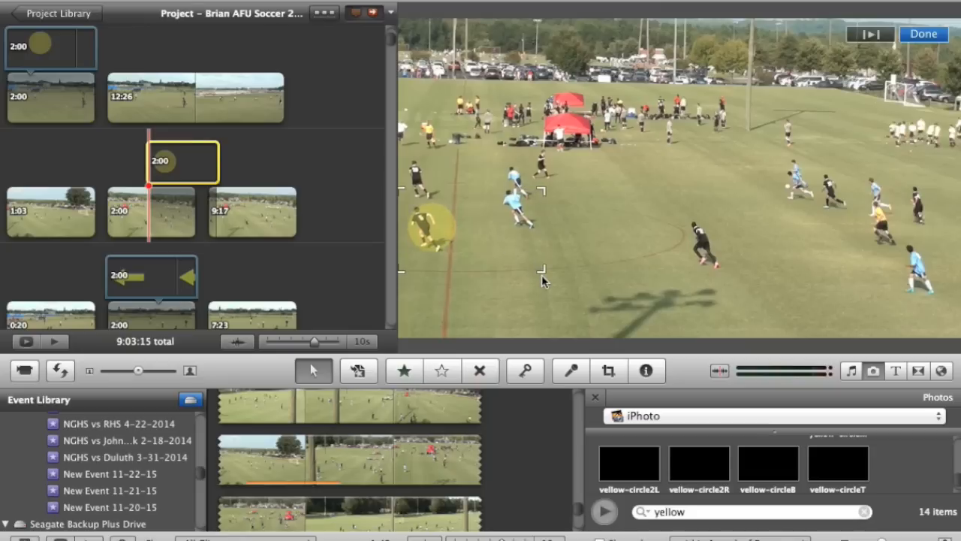
left_click(217, 167)
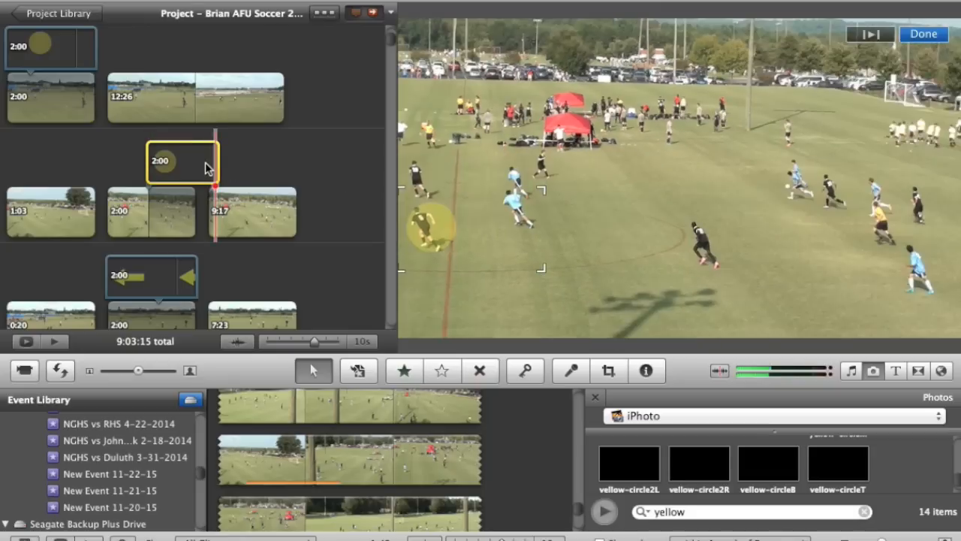
key("Delete")
Overlay the left-pointing yellow arrow image on the 2:00 freeze frame after the 1:03 clip as Picture in Picture
scroll(736, 473, "up", 2)
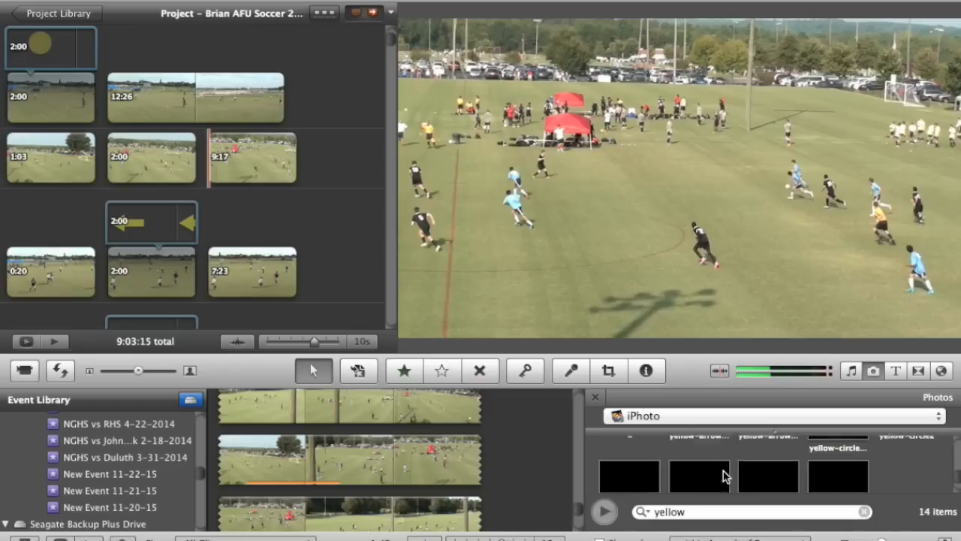
left_click(705, 445)
left_click_drag(704, 446, 141, 161)
left_click(141, 160)
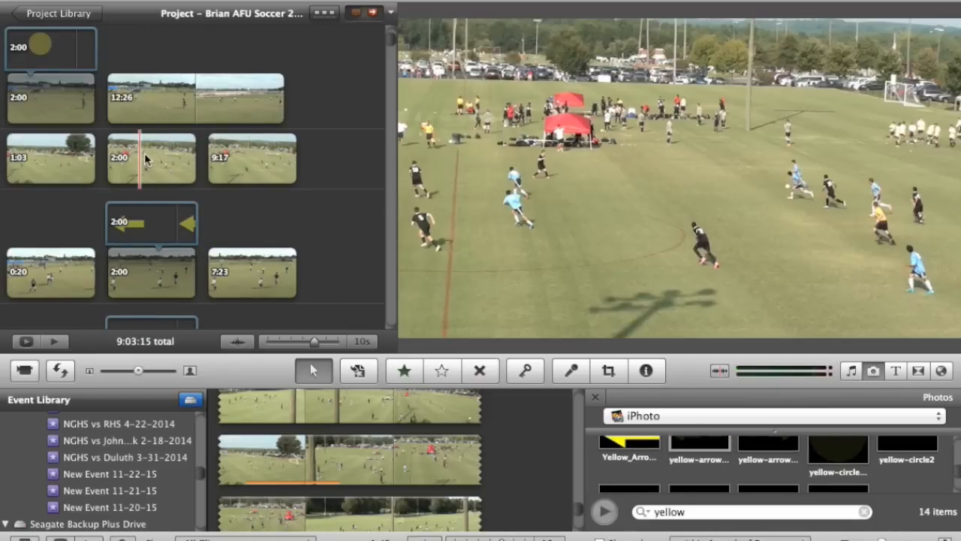
Shrink the yellow arrow overlay and position it just right of the lower black-shirted player so that its tip points at him
left_click_drag(792, 89, 456, 235)
left_click_drag(620, 274, 561, 235)
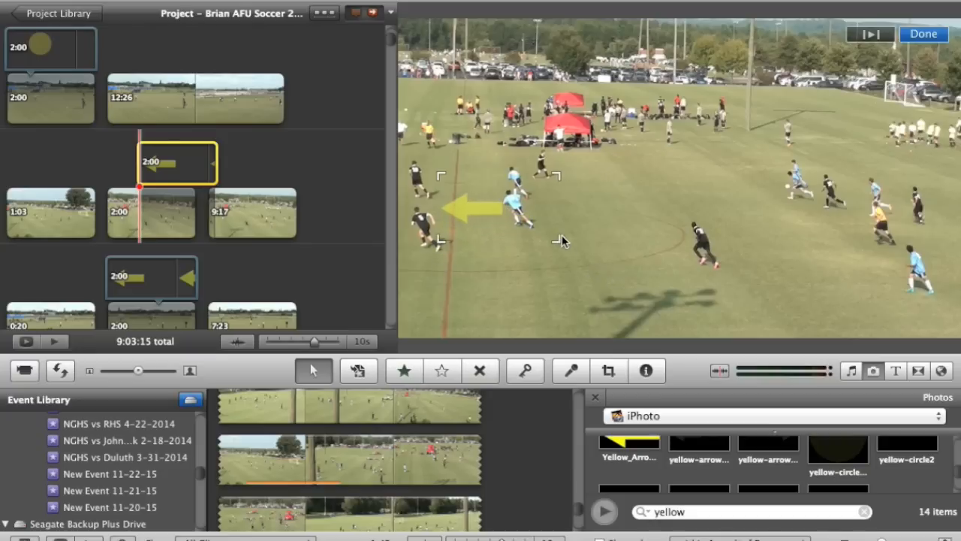
left_click_drag(493, 216, 490, 221)
left_click_drag(559, 262, 556, 257)
left_click_drag(503, 233, 499, 229)
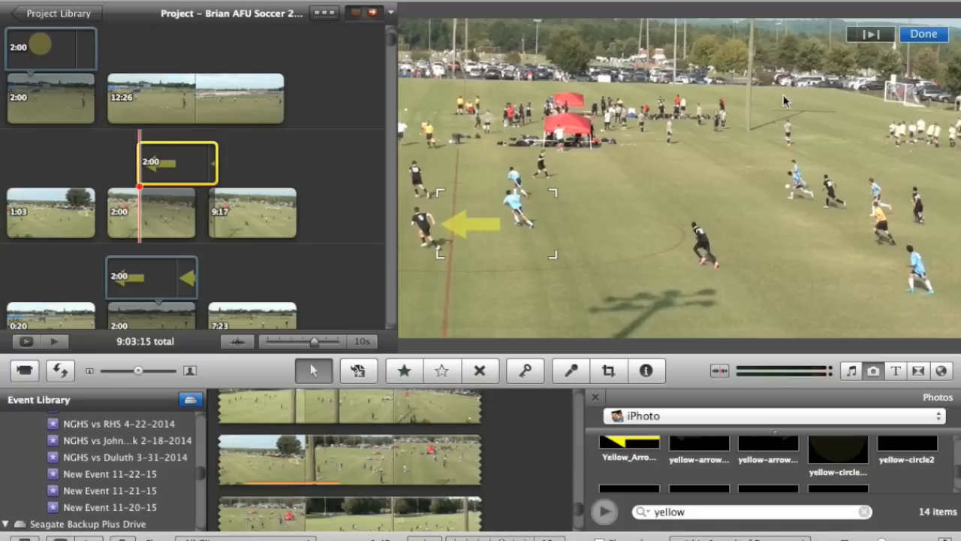
Set the yellow arrow image's cropping to Fit
left_click(145, 178)
left_click(225, 212)
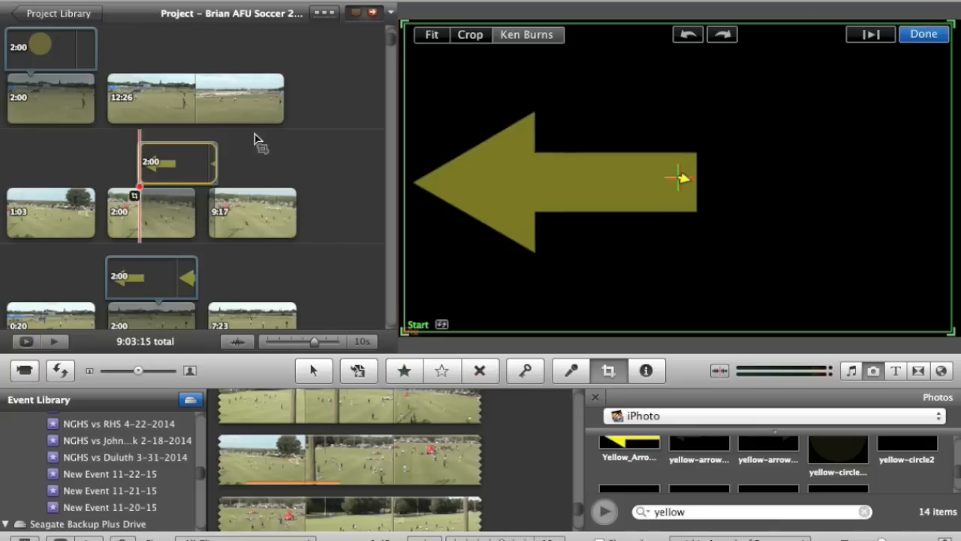
left_click(428, 36)
left_click(922, 36)
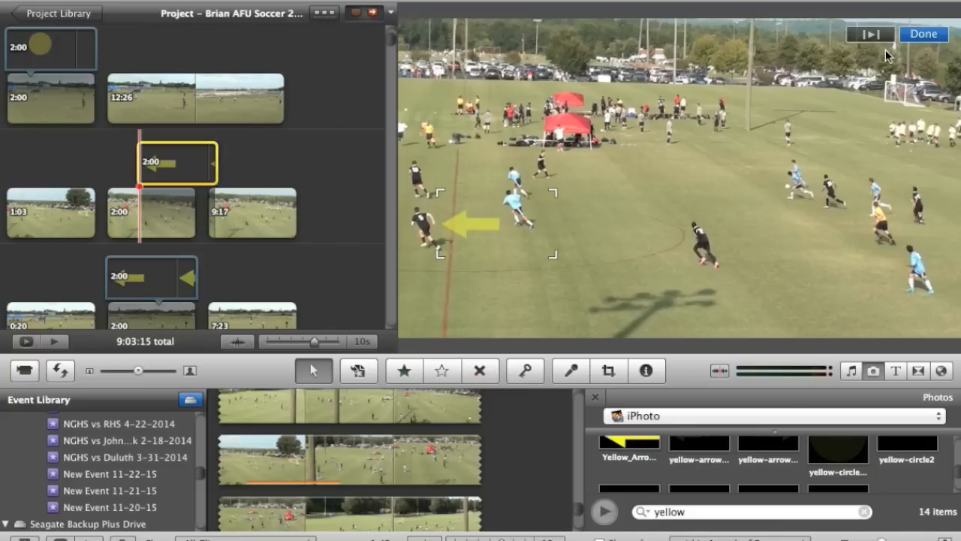
Align the arrow overlay with the start of the freeze frame and play the project from the 1:03 clip
left_click_drag(174, 167, 148, 159)
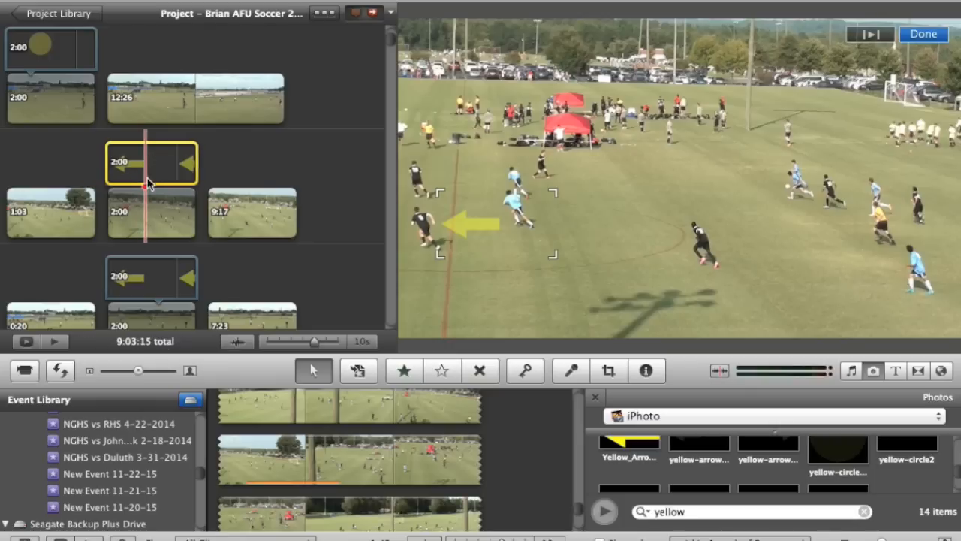
left_click(907, 43)
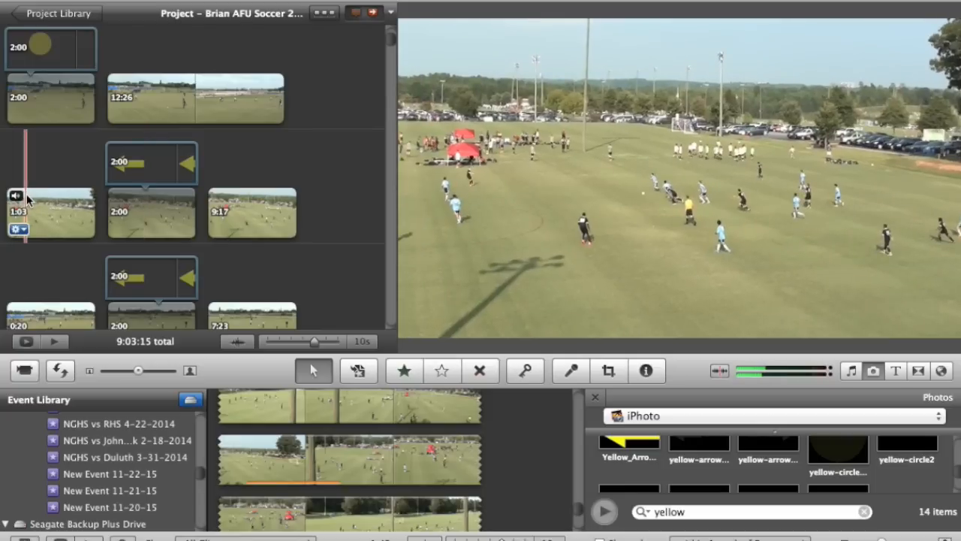
key("space")
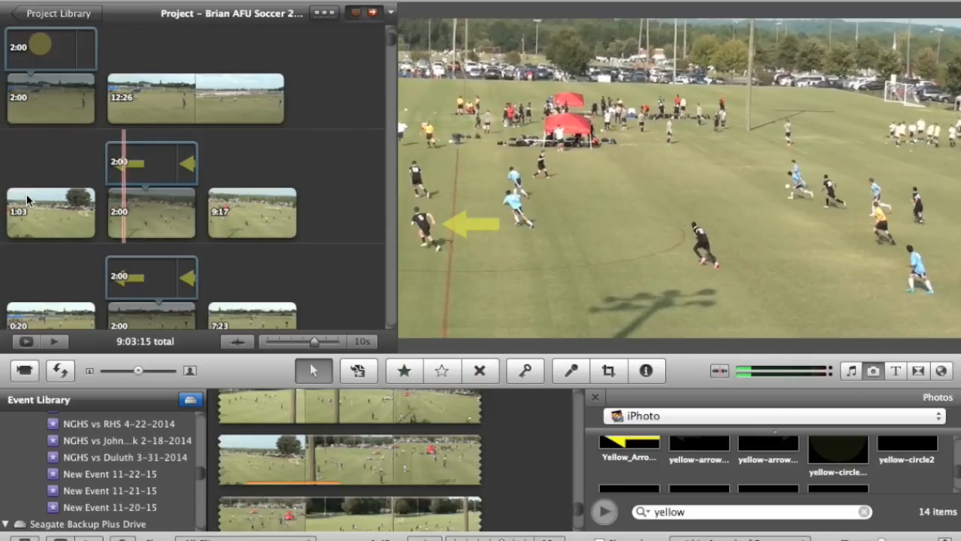